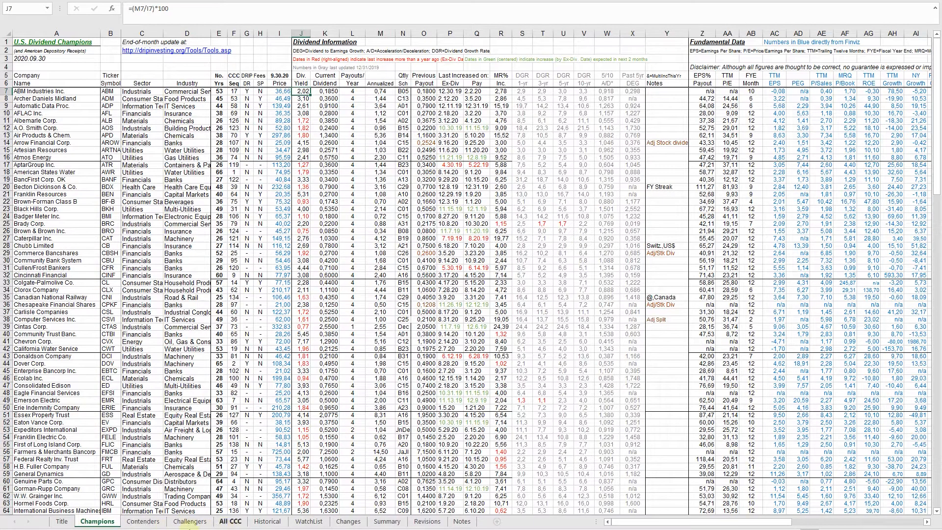
# - Look through the All CCC, Historical and WatchList sheets of the dividend workbook, and return to the Champions sheet
pyautogui.click(233, 523)
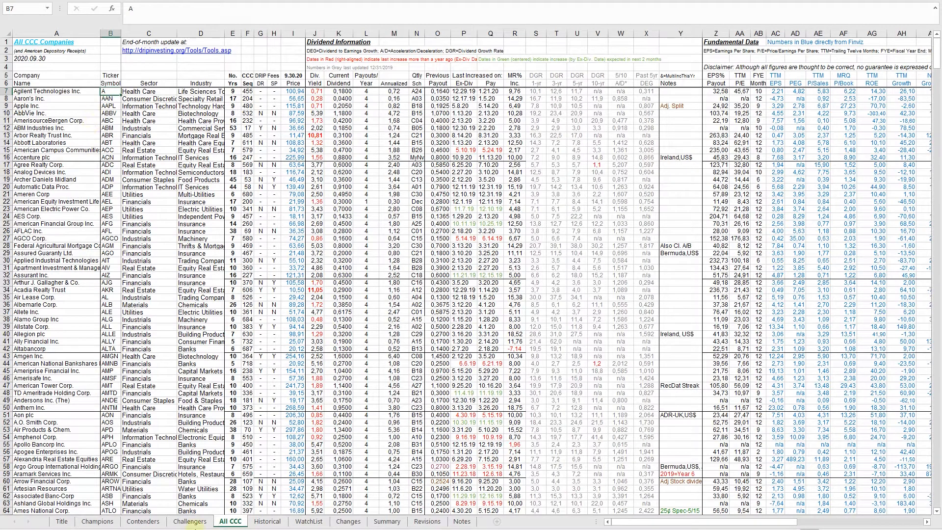
pyautogui.click(265, 524)
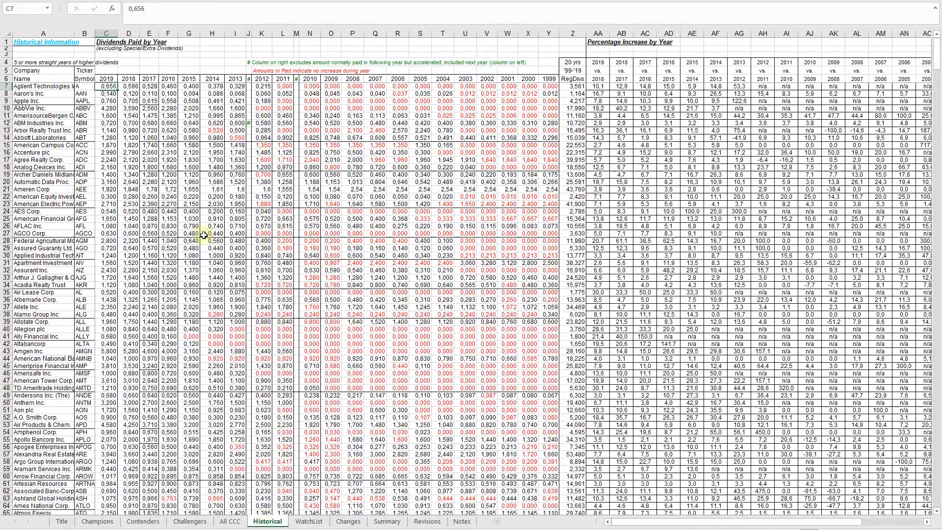
pyautogui.click(307, 523)
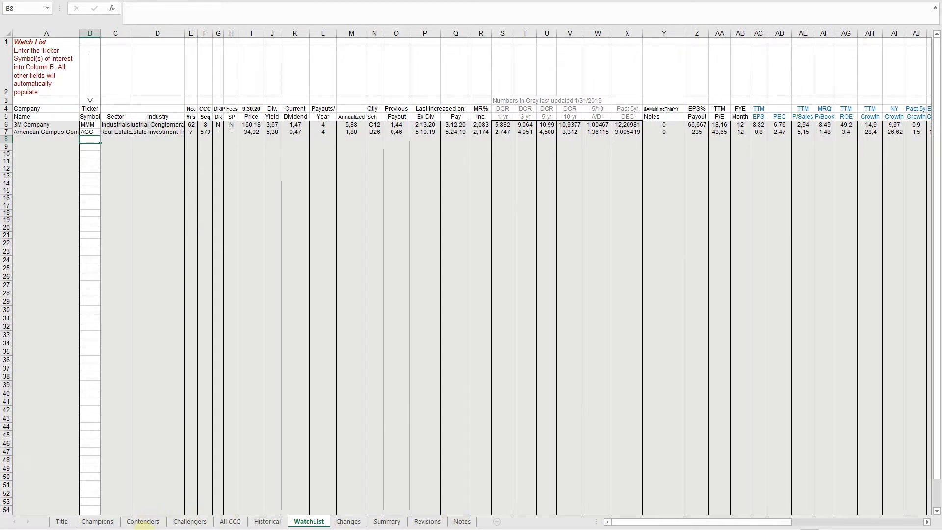
pyautogui.click(99, 522)
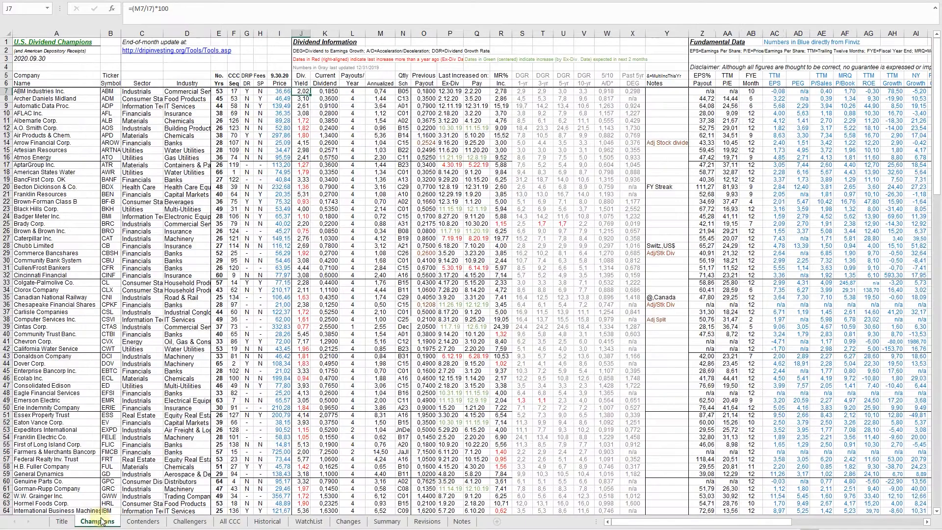
pyautogui.press('Home')
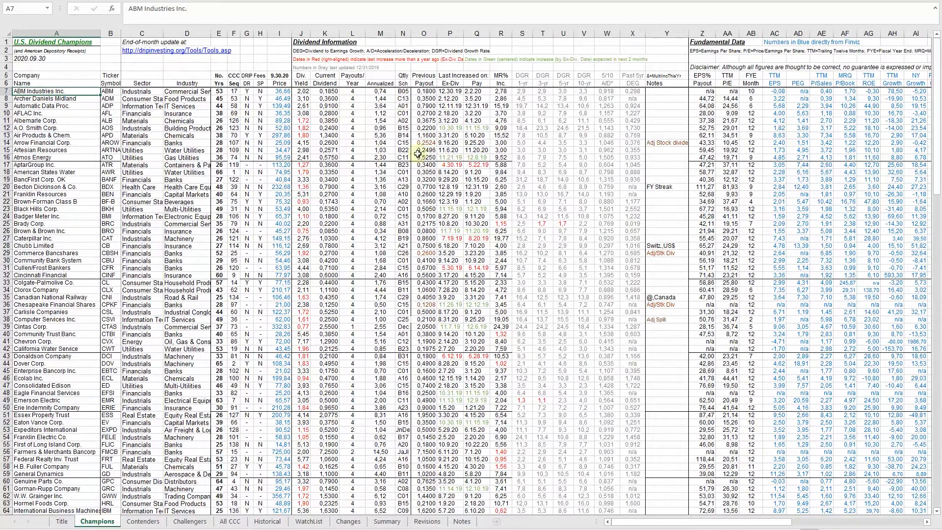
pyautogui.moveTo(649, 522); pyautogui.dragTo(609, 520)
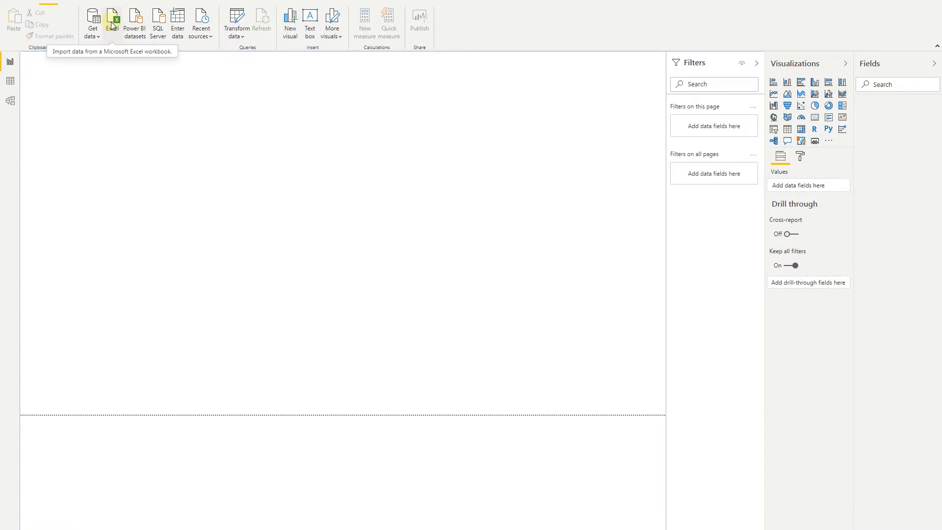
# - In Power BI Desktop, import the All CCC sheet from the Excel workbook U.S.DividendChampions.xlsx and open it for transformation
pyautogui.click(112, 25)
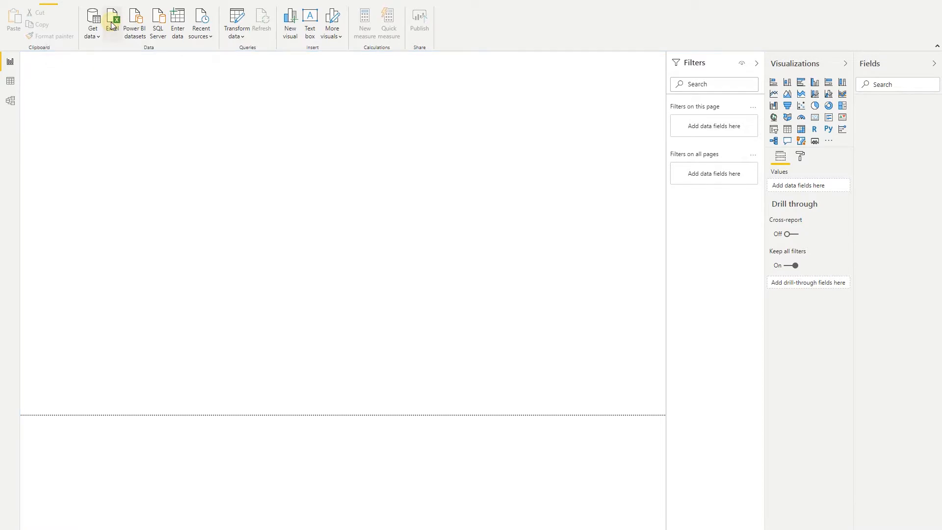
pyautogui.click(240, 103)
pyautogui.click(239, 103)
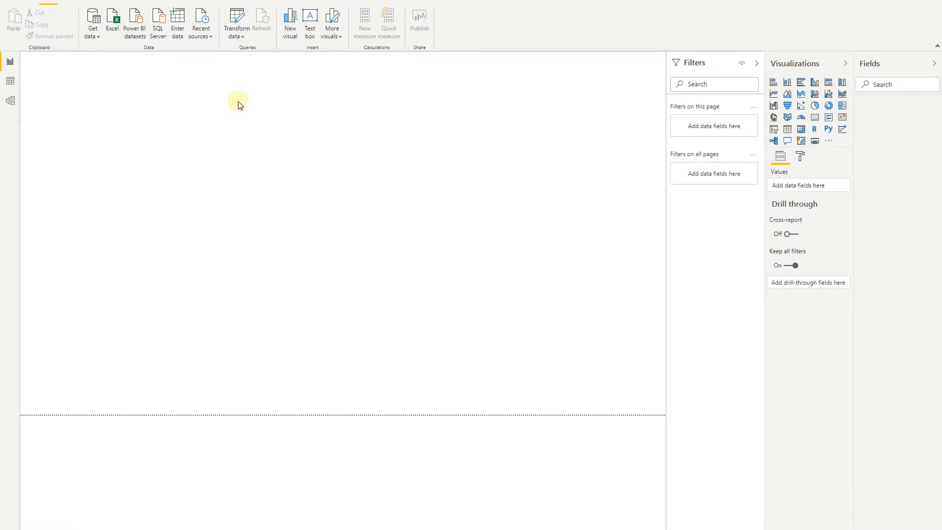
pyautogui.scroll(-3, 357, 225)
pyautogui.scroll(3, 357, 225)
pyautogui.click(310, 177)
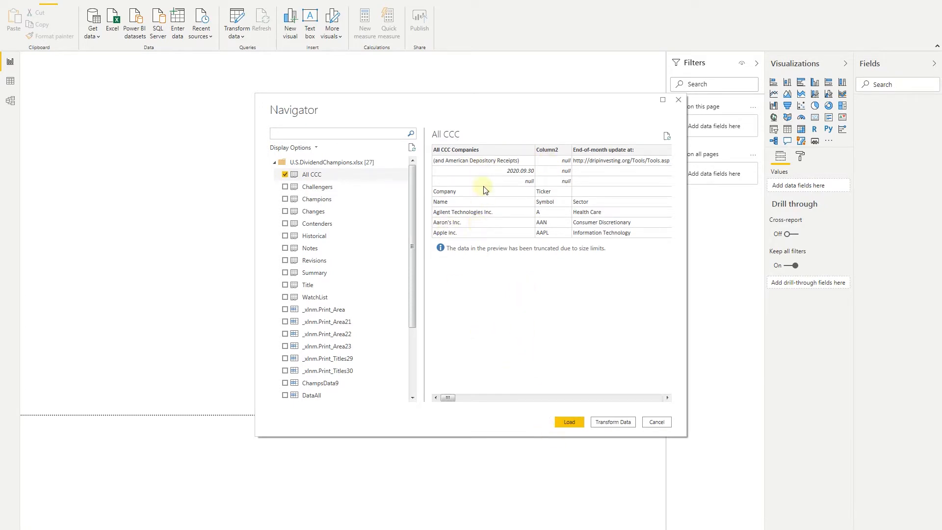
pyautogui.click(609, 423)
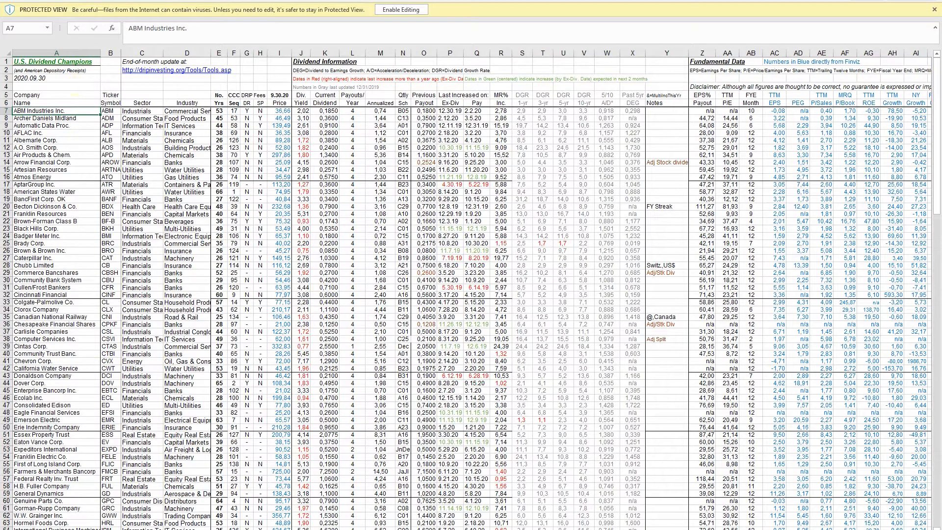
# - Remove the top 4 rows from the All CCC query and use the first remaining row as headers
pyautogui.hotkey('ctrl', 'pagedown')
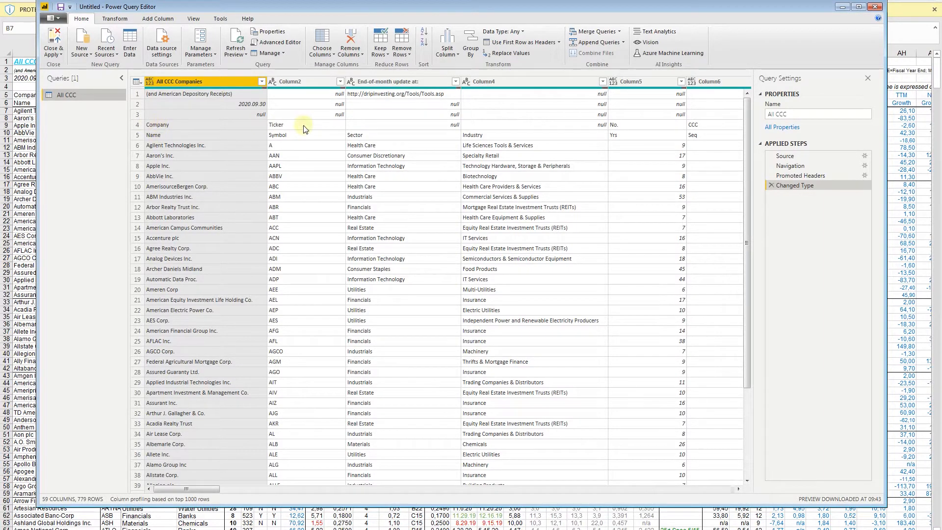
pyautogui.click(410, 55)
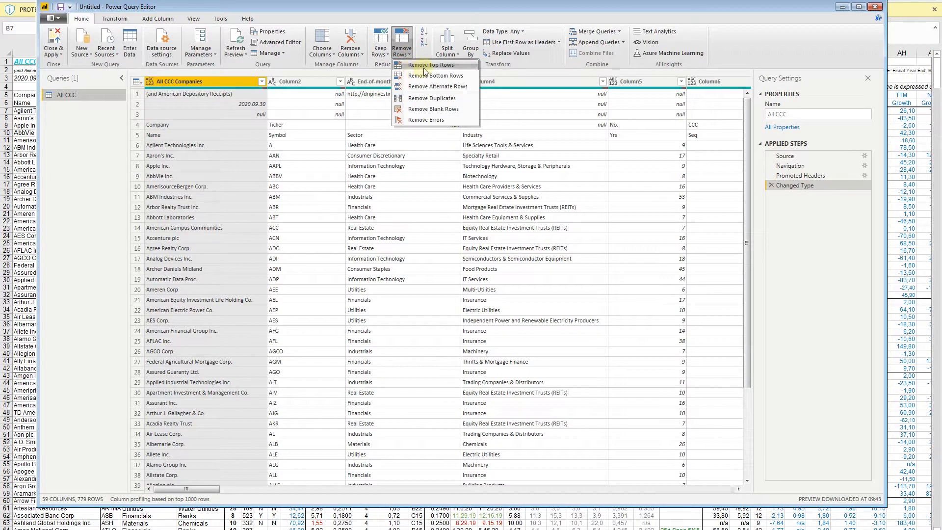
pyautogui.click(425, 66)
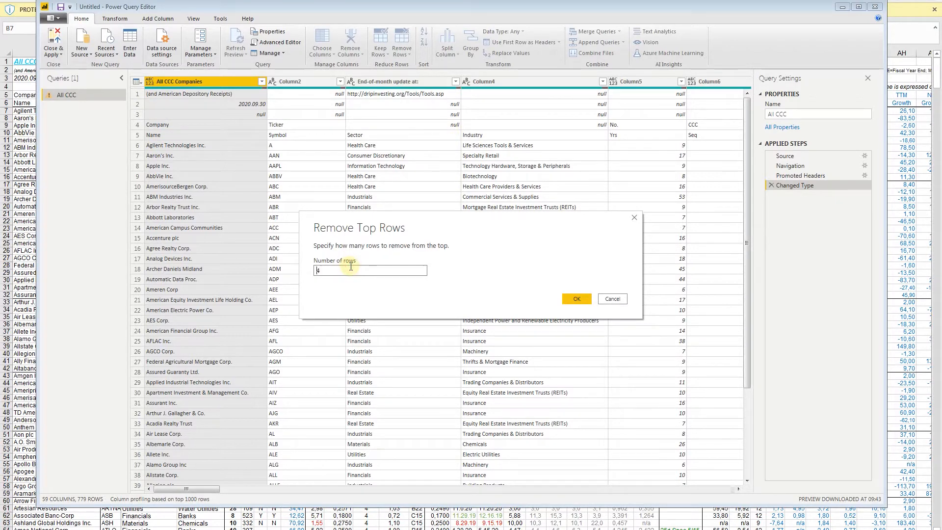
pyautogui.click(577, 301)
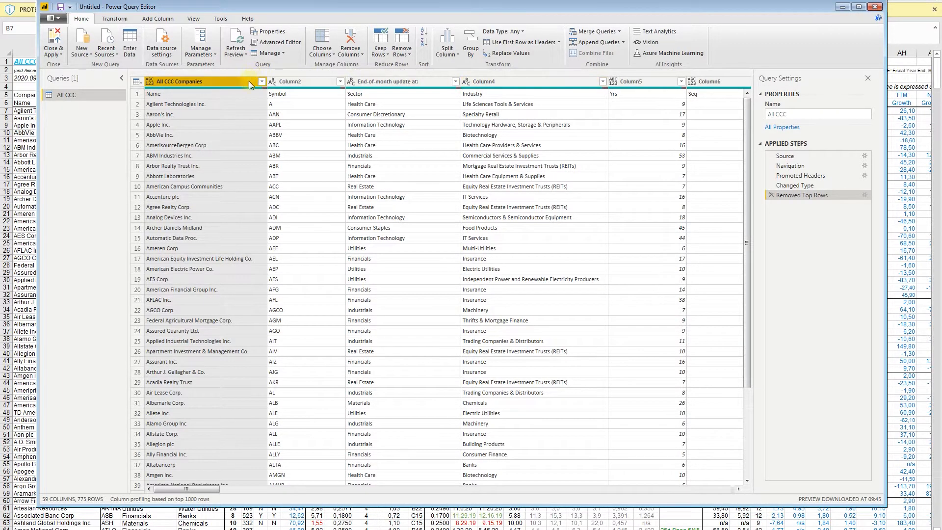
pyautogui.click(559, 42)
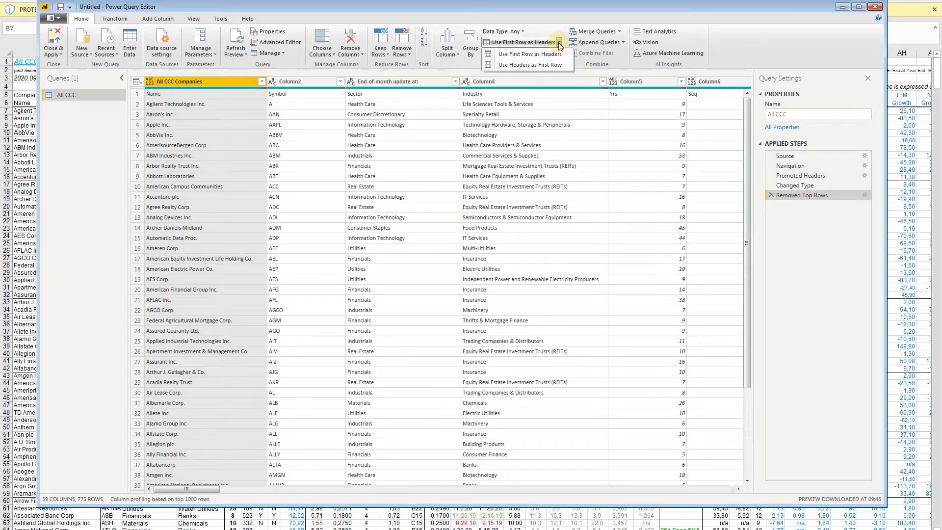
pyautogui.click(521, 55)
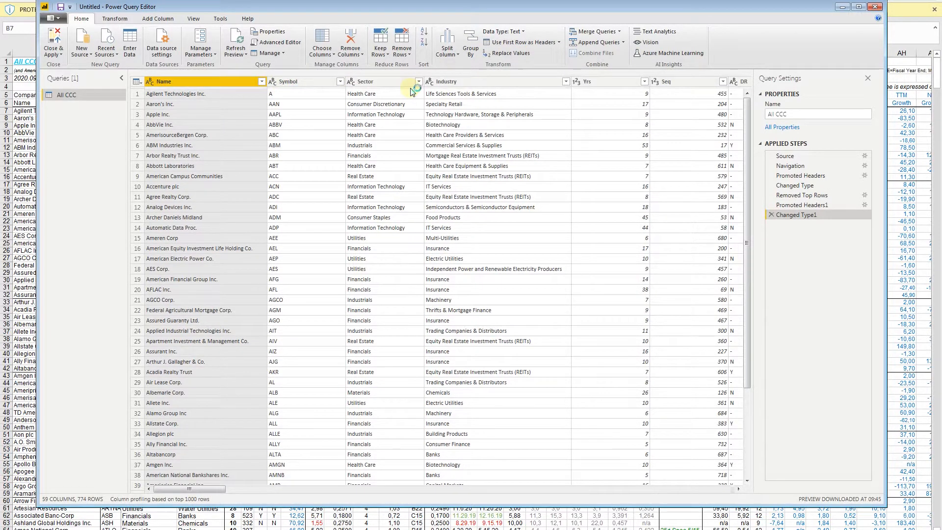
# - Move the query editor below the Excel sheet's header rows and rename the Dividend column to Current Dividend
pyautogui.moveTo(471, 9); pyautogui.dragTo(464, 137)
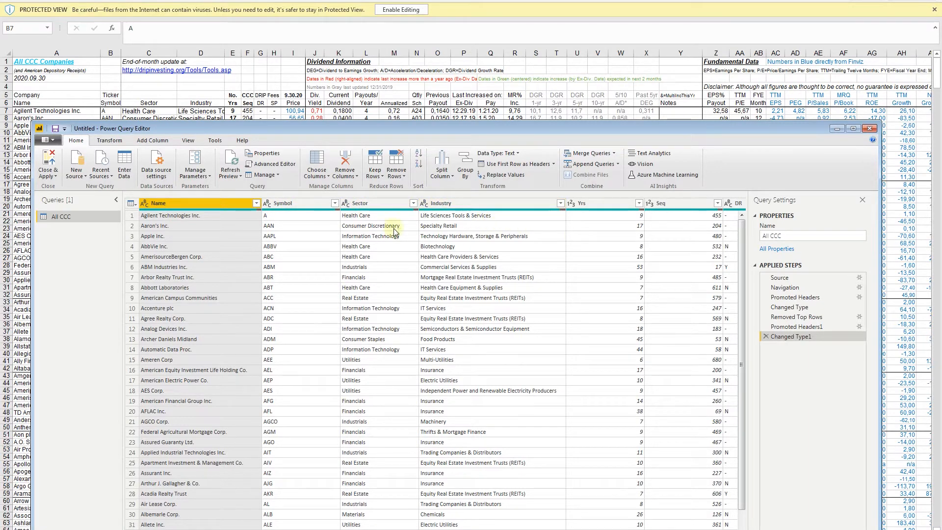
pyautogui.click(287, 220)
pyautogui.hscroll(4, 337, 247)
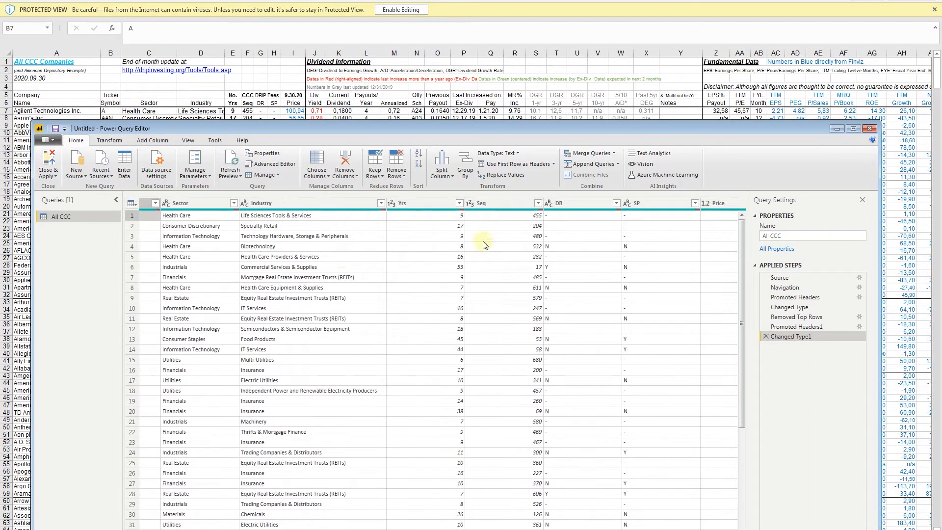
pyautogui.hscroll(3, 511, 305)
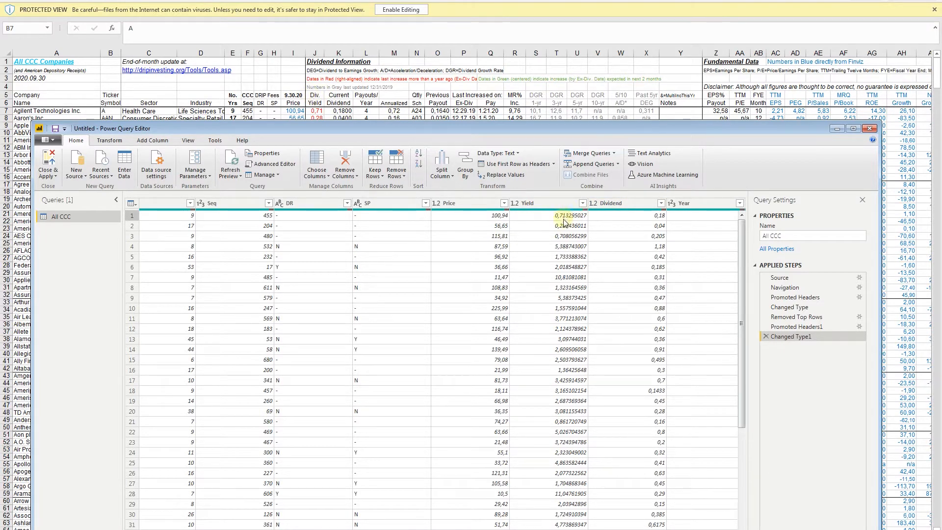
pyautogui.hscroll(2, 581, 237)
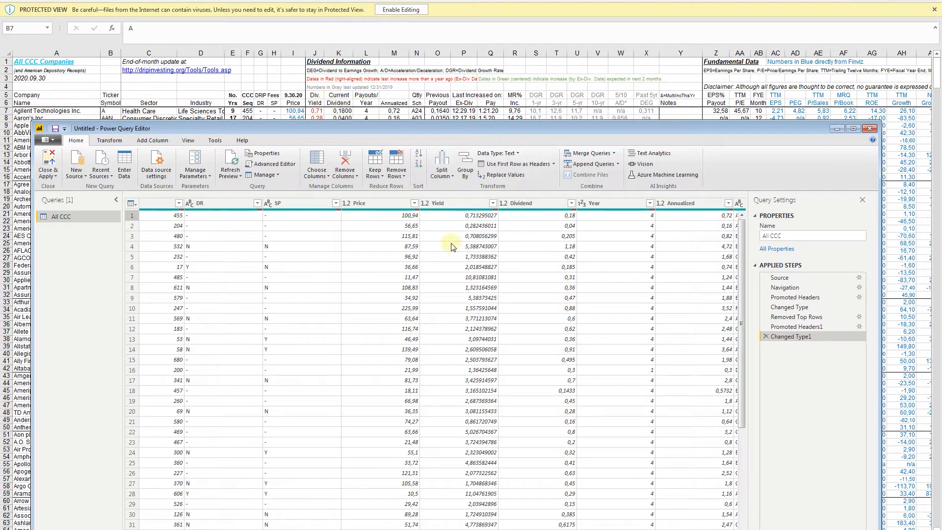
pyautogui.click(520, 204)
pyautogui.doubleClick(521, 203)
pyautogui.press('Home')
pyautogui.write('Cu')
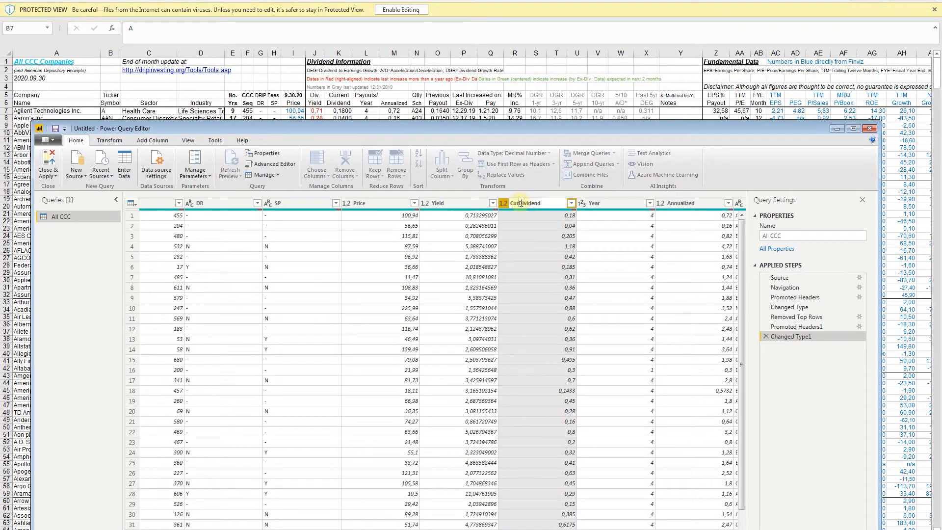
pyautogui.write('rrent')
pyautogui.press('Return')
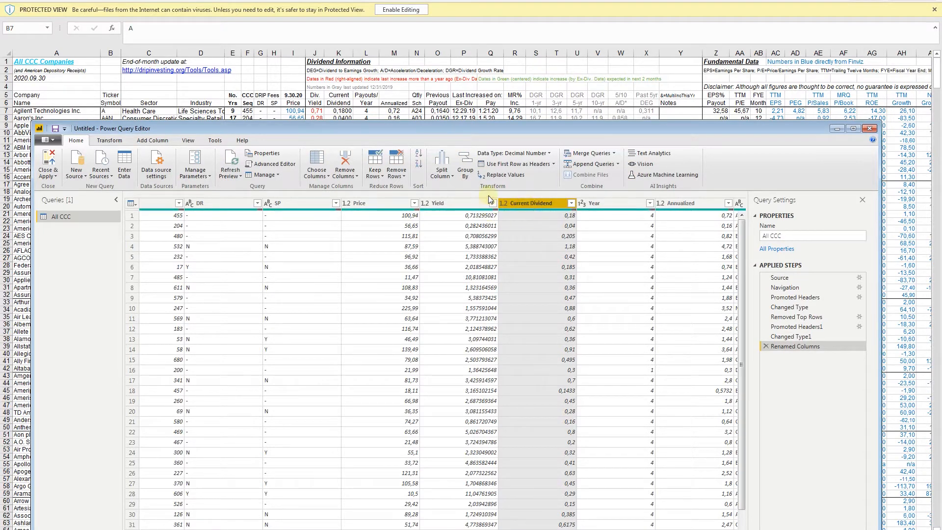
# - Rename the Year column beside Current Dividend to Payout Year
pyautogui.click(602, 204)
pyautogui.doubleClick(602, 204)
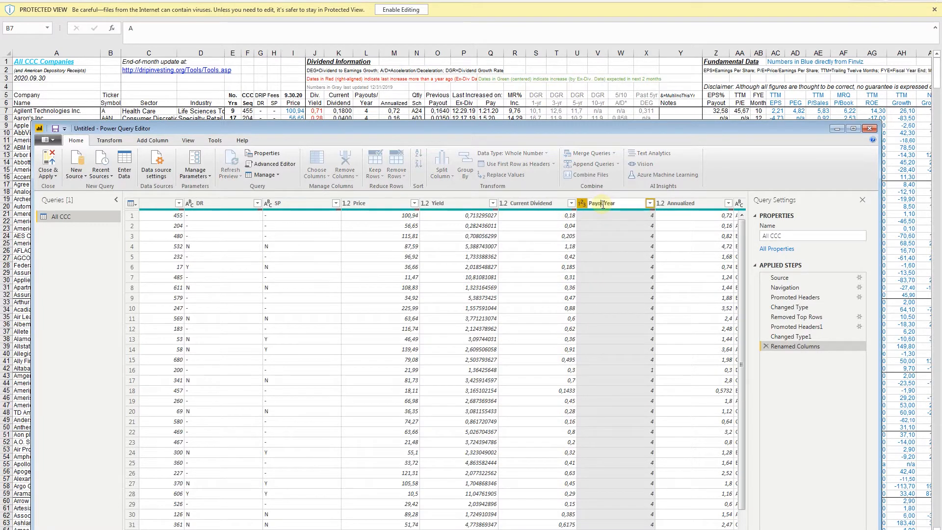
pyautogui.press('Return')
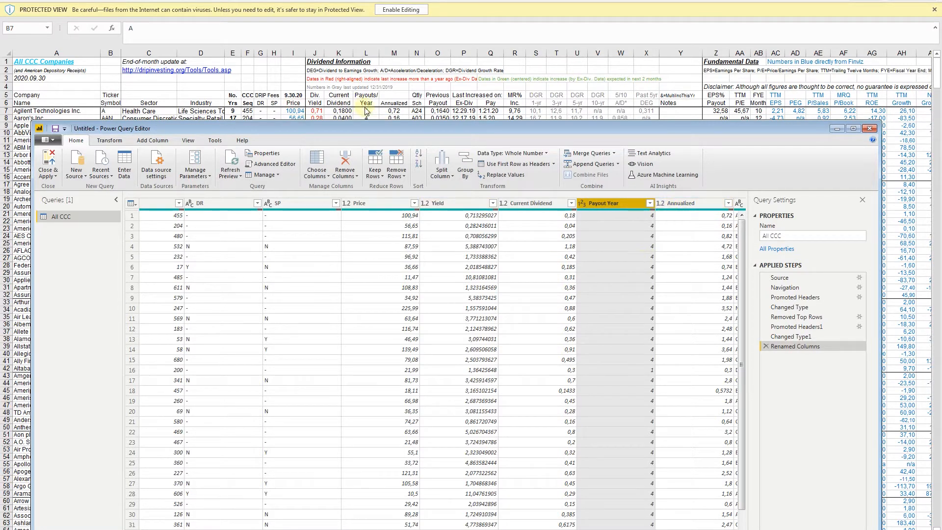
# - Open the name of the Payout column beside Sch for editing
pyautogui.hscroll(3, 655, 205)
pyautogui.doubleClick(666, 202)
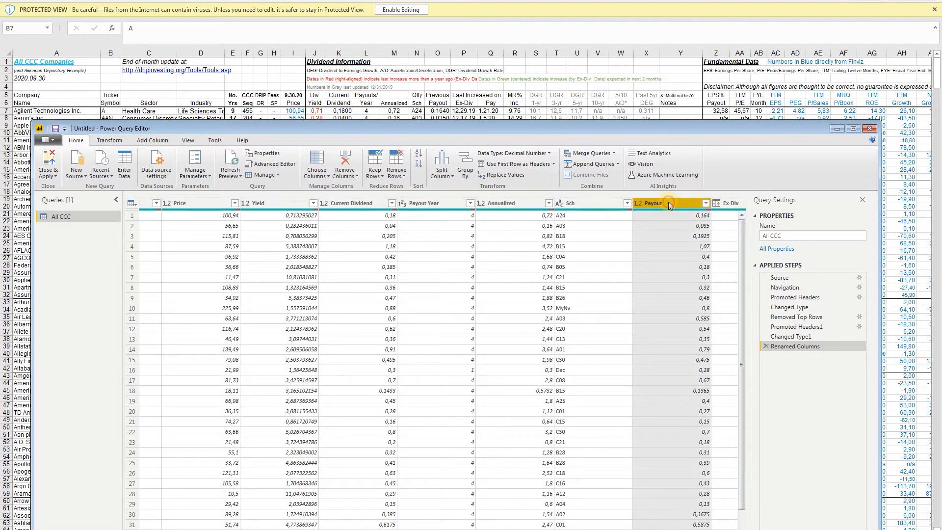
pyautogui.press('Left')
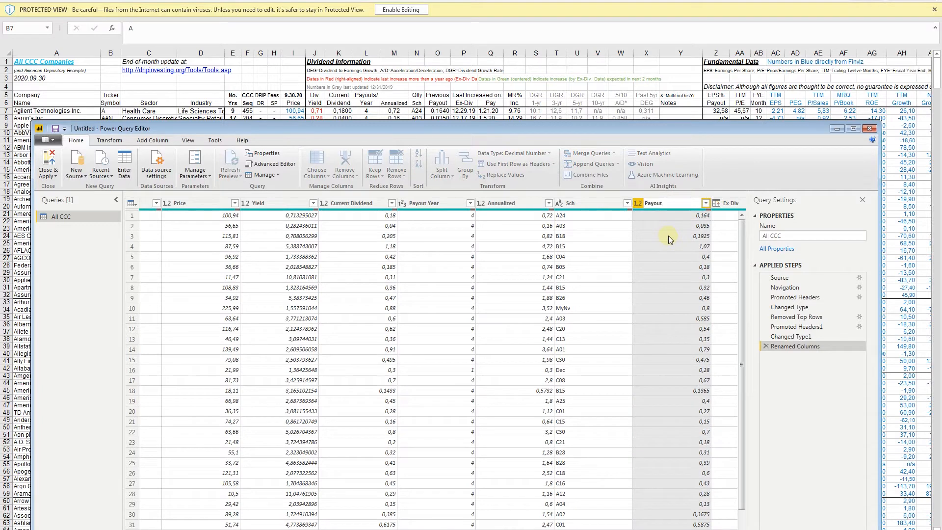